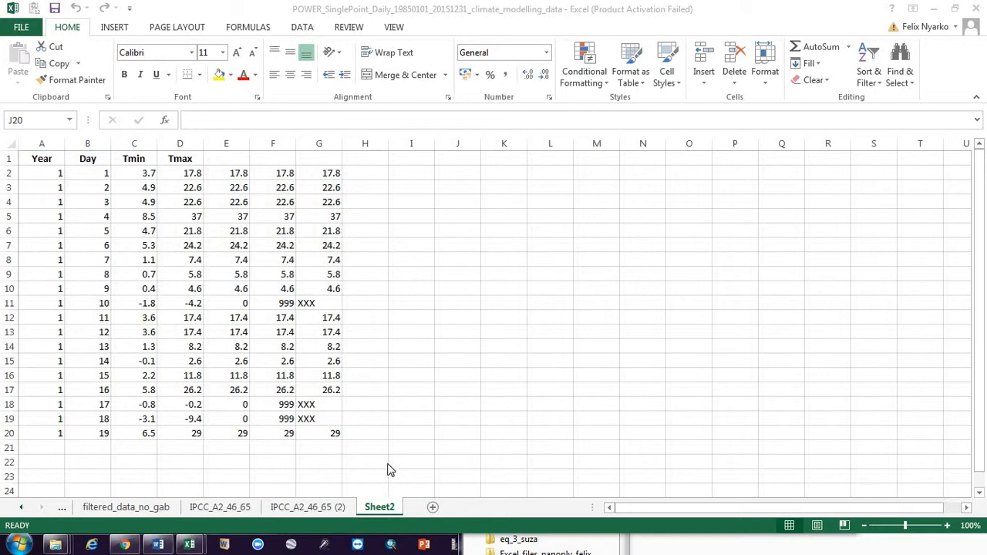
- Duplicate Sheet2 as a new copy and clear the calculated columns E to G on the copy
left_click(379, 508)
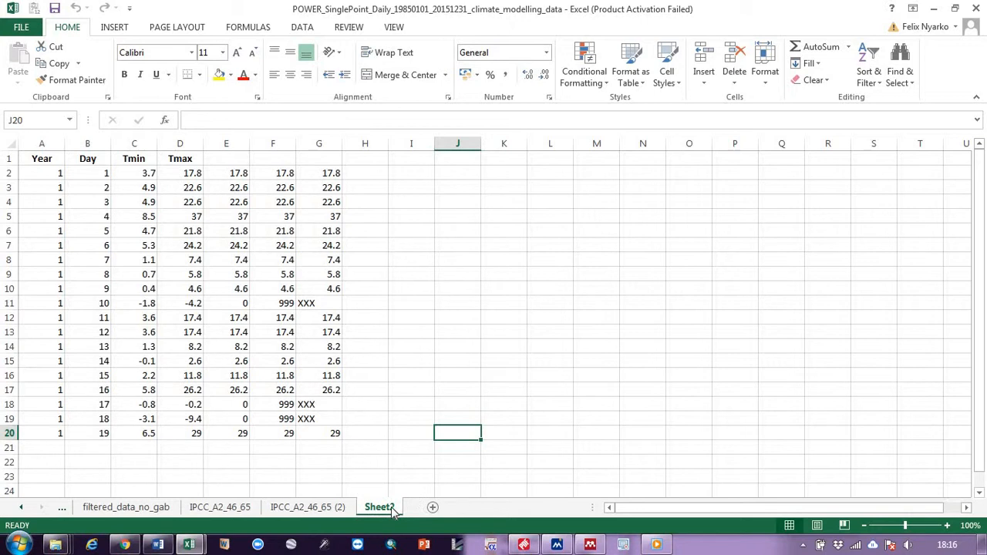
left_click_drag(394, 514, 428, 513)
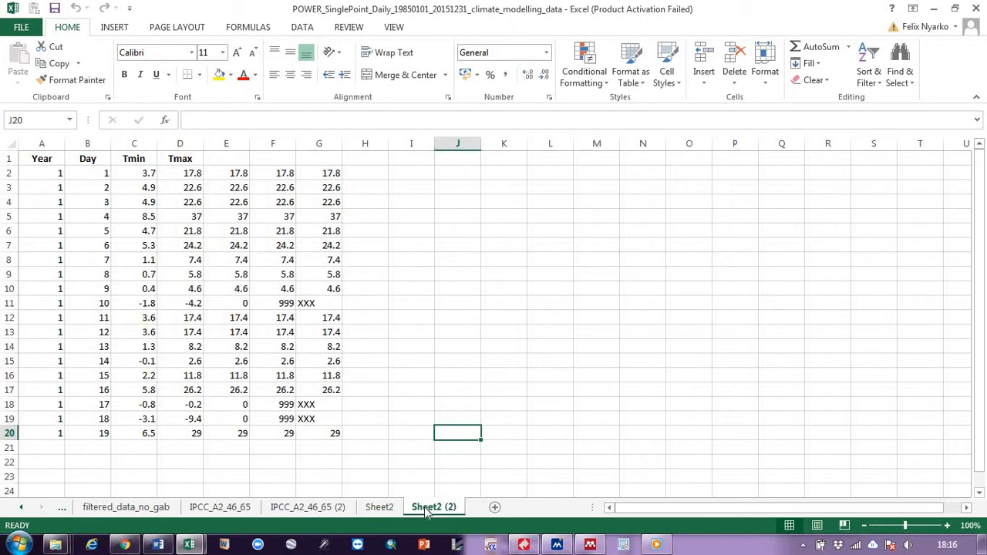
left_click(237, 173)
left_click_drag(237, 173, 333, 433)
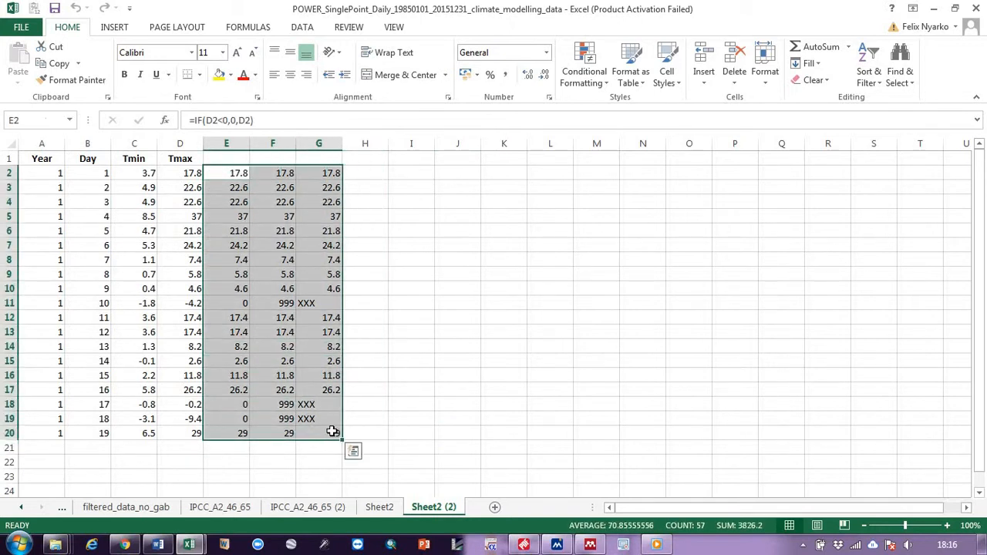
key("Delete")
left_click(439, 263)
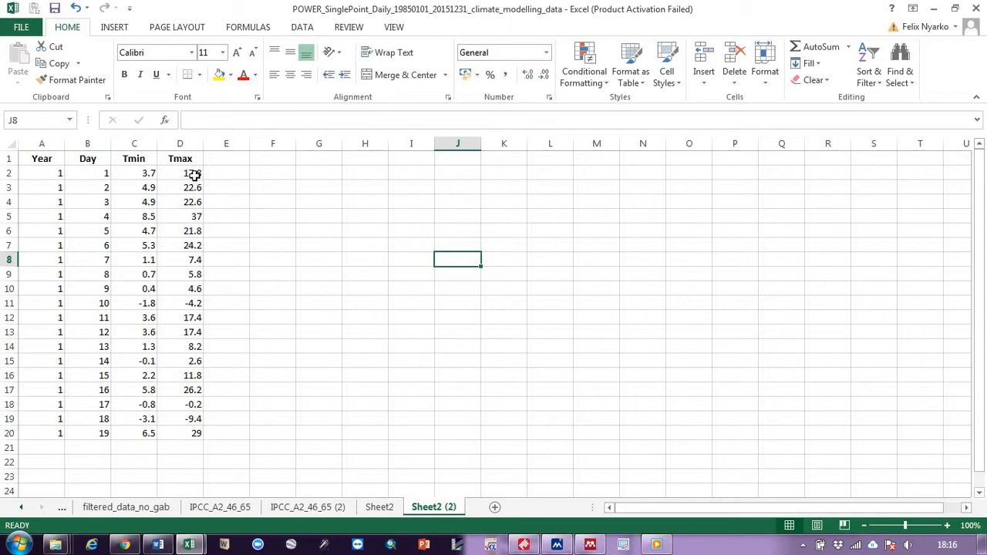
- Inspect the negative Tmax values in rows 11, 18 and 19
left_click(195, 307)
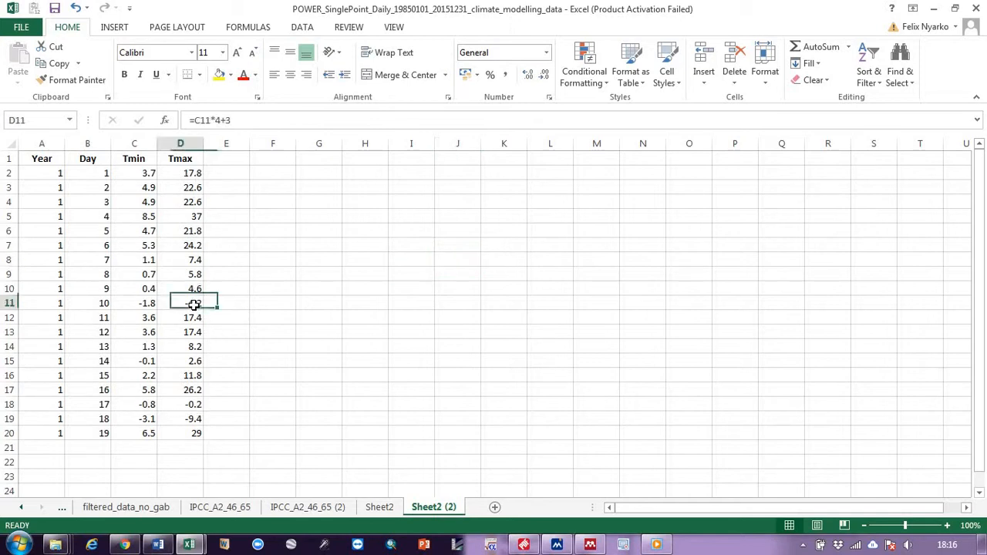
left_click(192, 404)
left_click(192, 421)
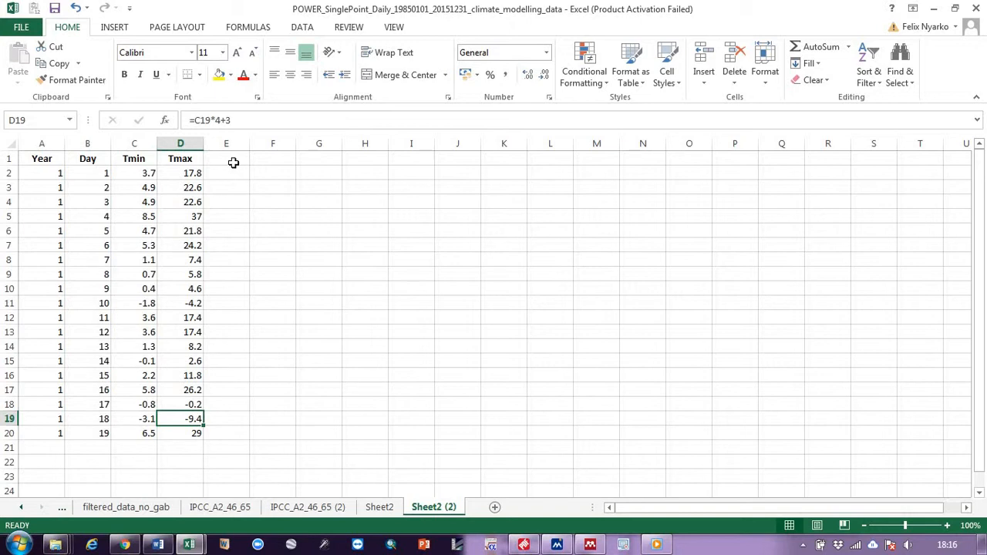
- Label column E as if_statement and autofit the column width
left_click(233, 162)
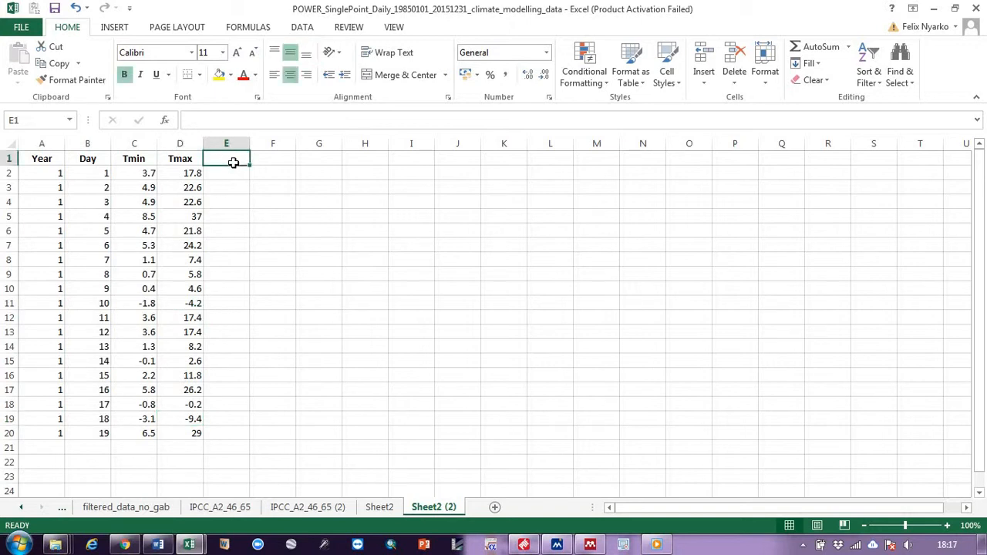
type("if")
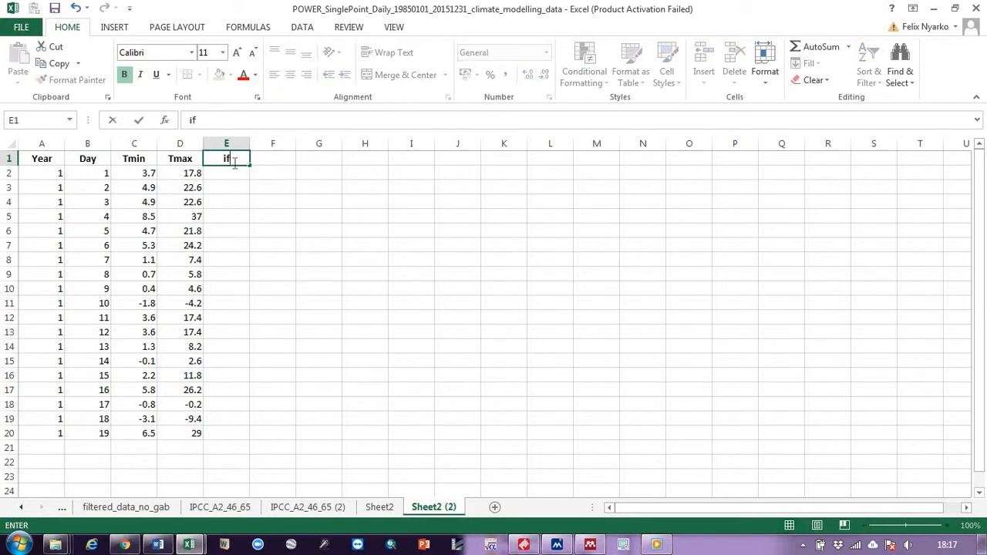
type("_stata")
type("ment")
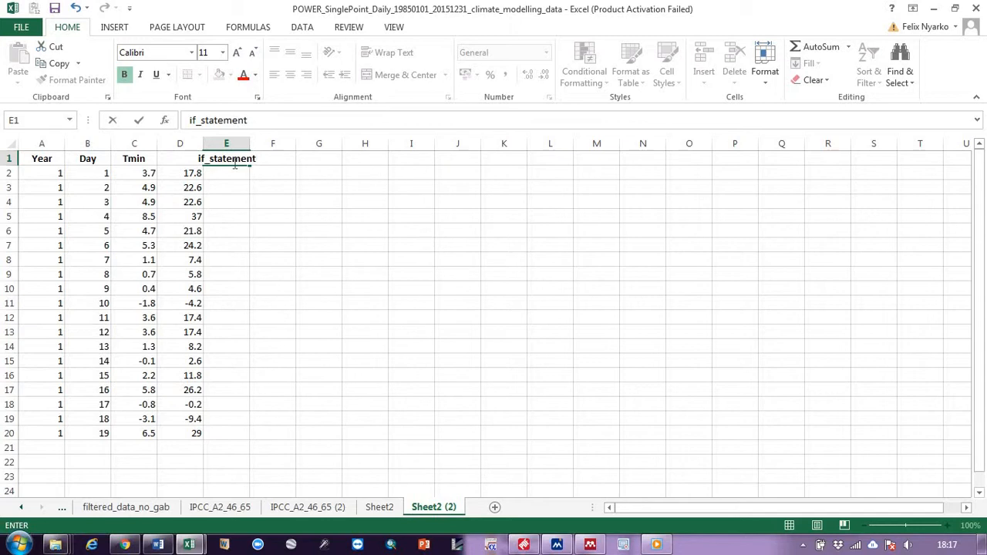
key("Return")
double_click(251, 143)
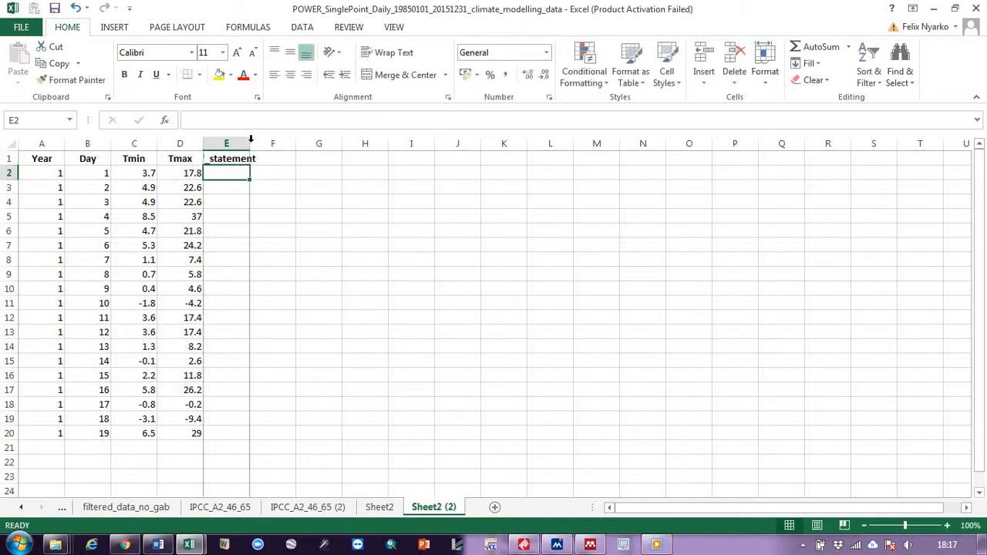
- Enter the formula =IF(D2<0,0,D2) in E2 to turn negative Tmax values into 0
left_click(248, 242)
left_click(243, 171)
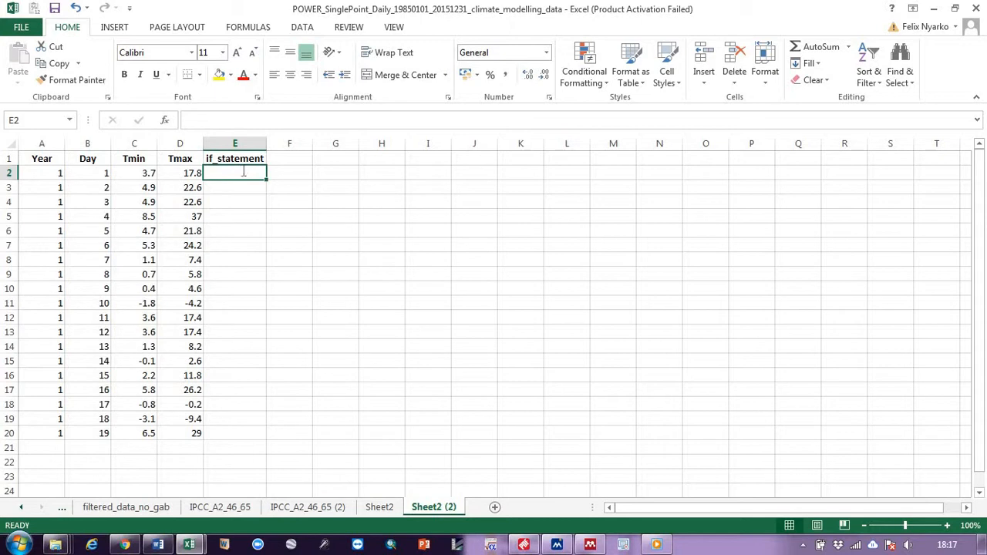
type("=")
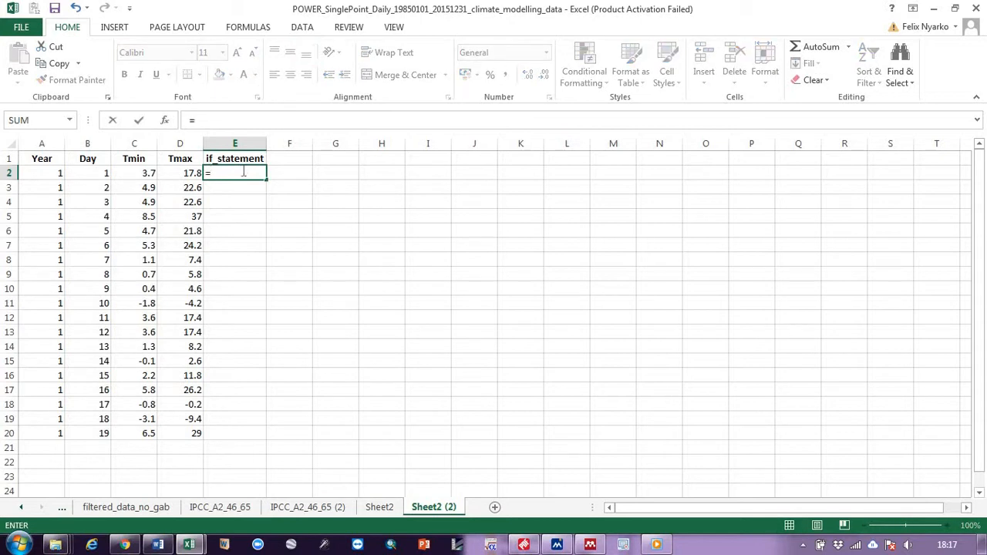
type("IF(")
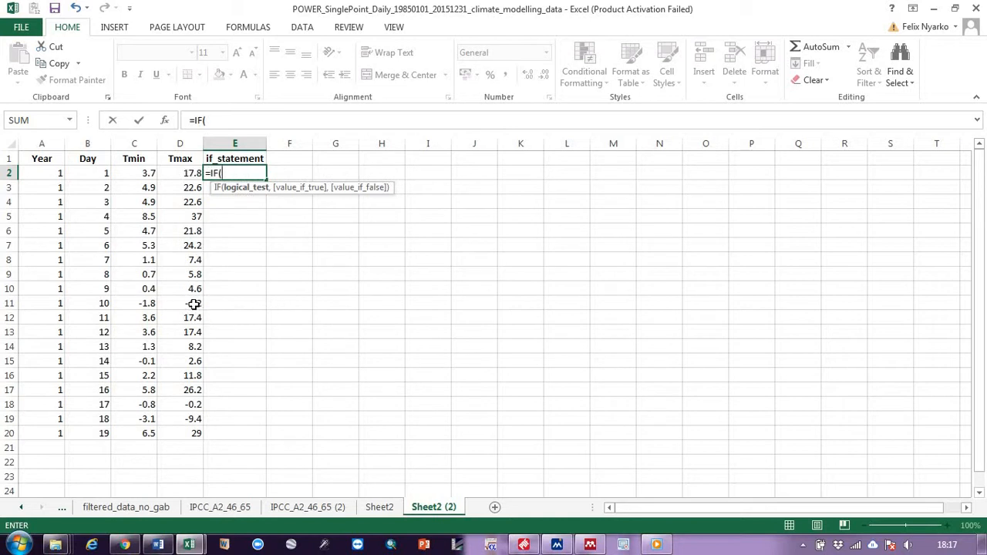
left_click(190, 172)
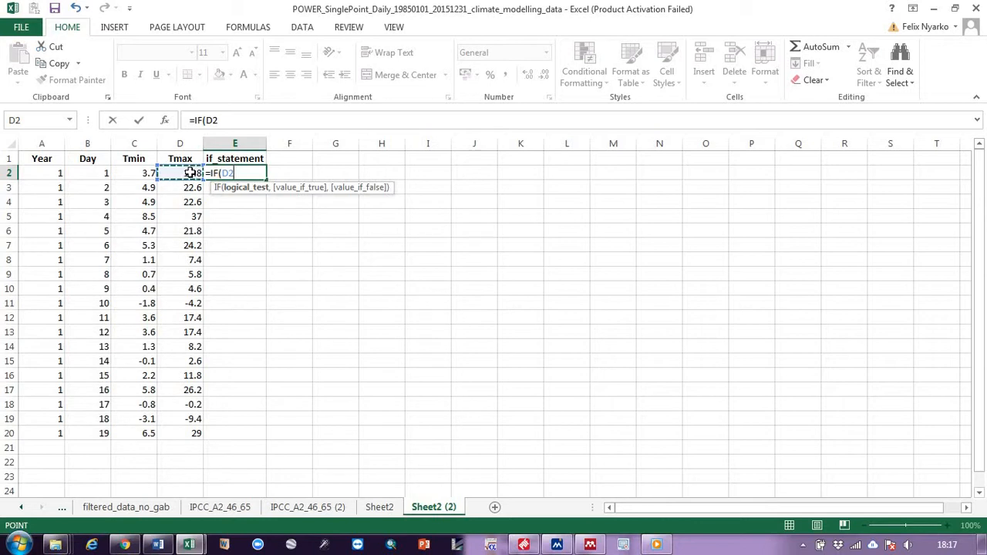
type("<0,")
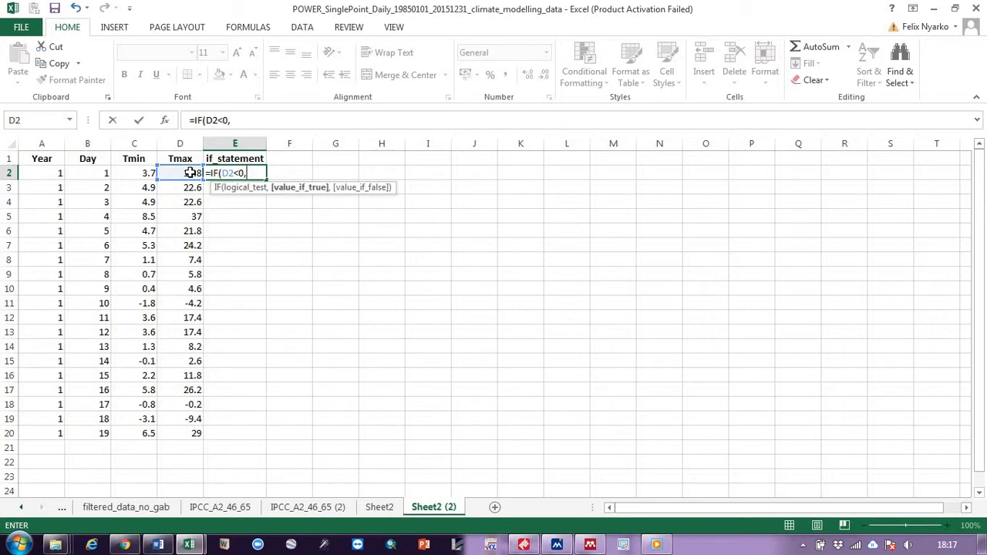
type("0,")
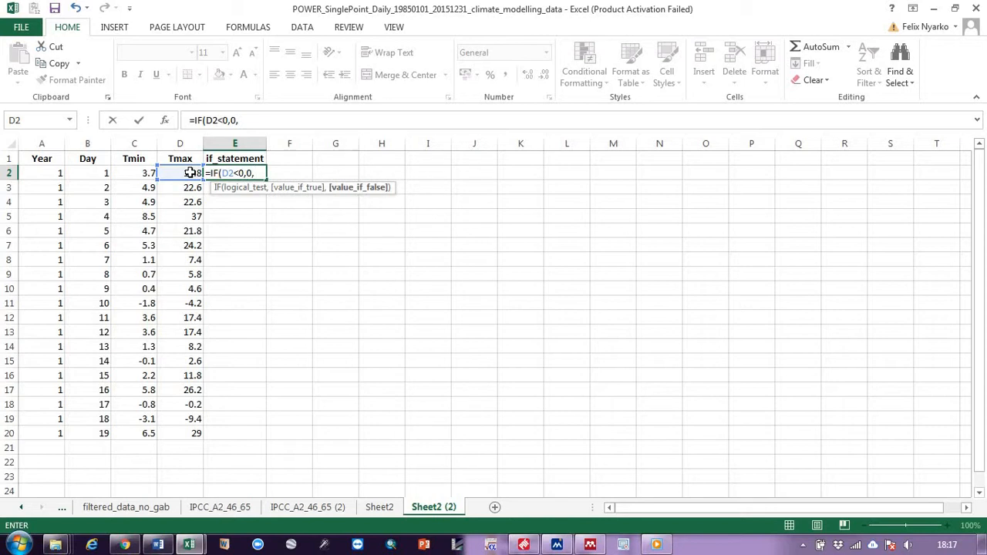
left_click(191, 173)
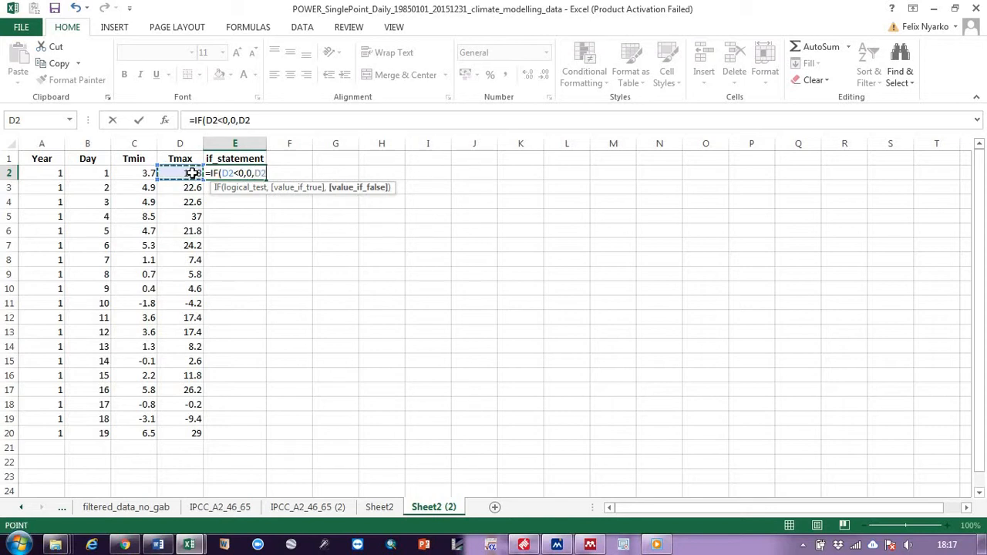
type("0")
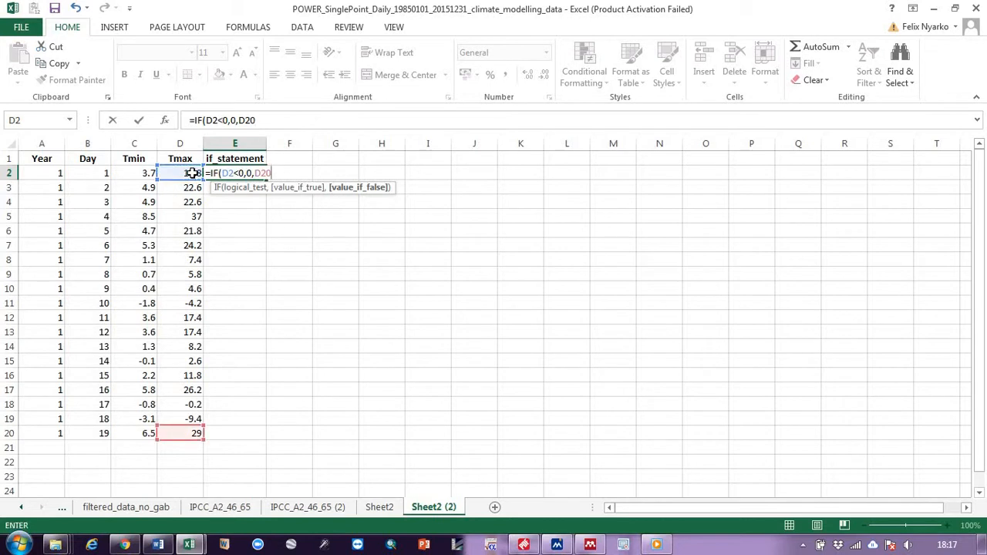
key("BackSpace")
type(")")
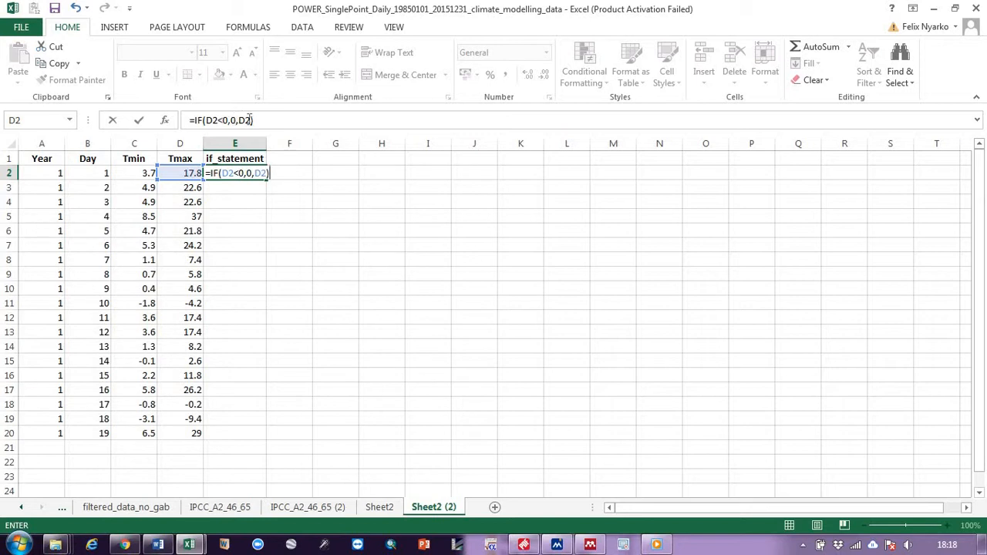
key("Return")
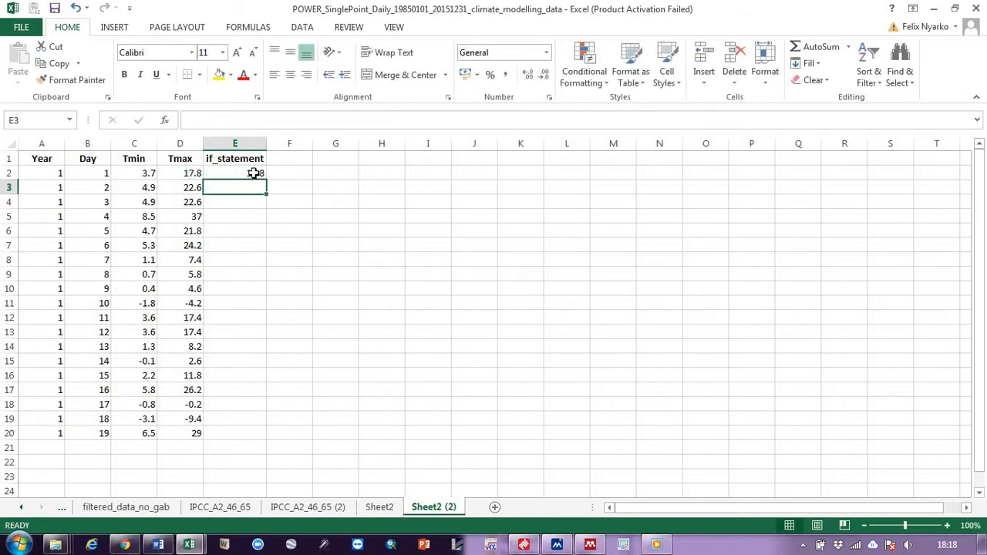
- Fill the IF formula in E2 down through row 20
left_click(257, 174)
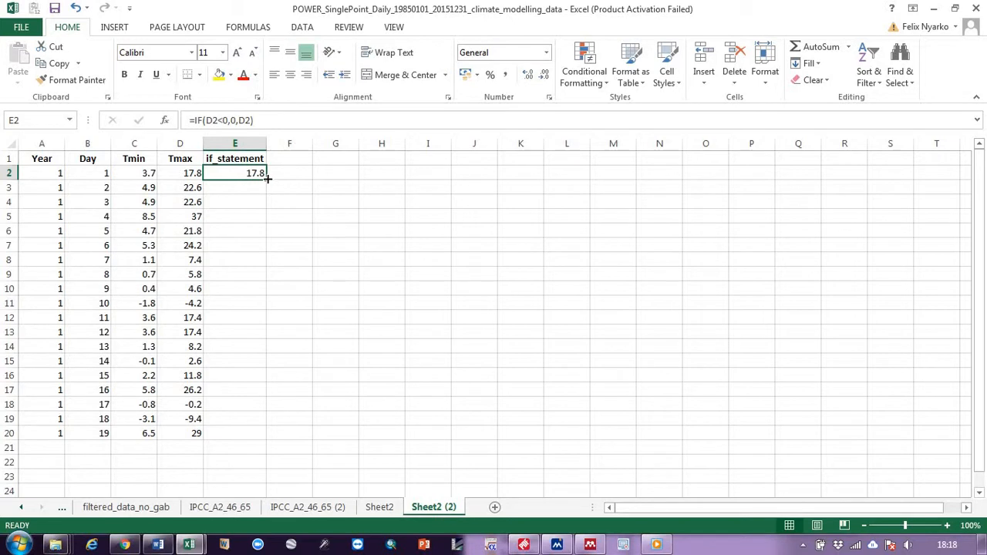
left_click_drag(266, 178, 262, 436)
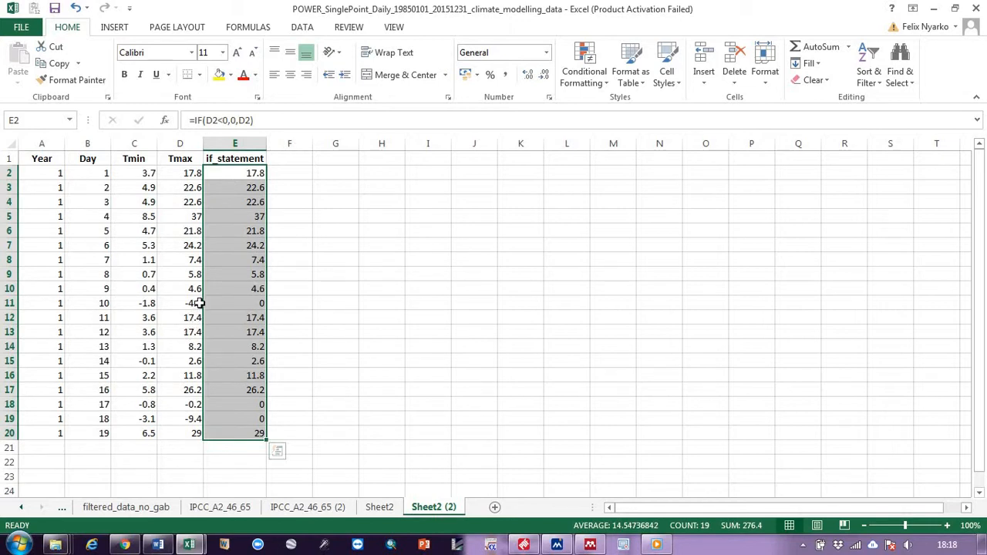
- Examine rows 11, 18 and 19 and the formula in E11
left_click(6, 303)
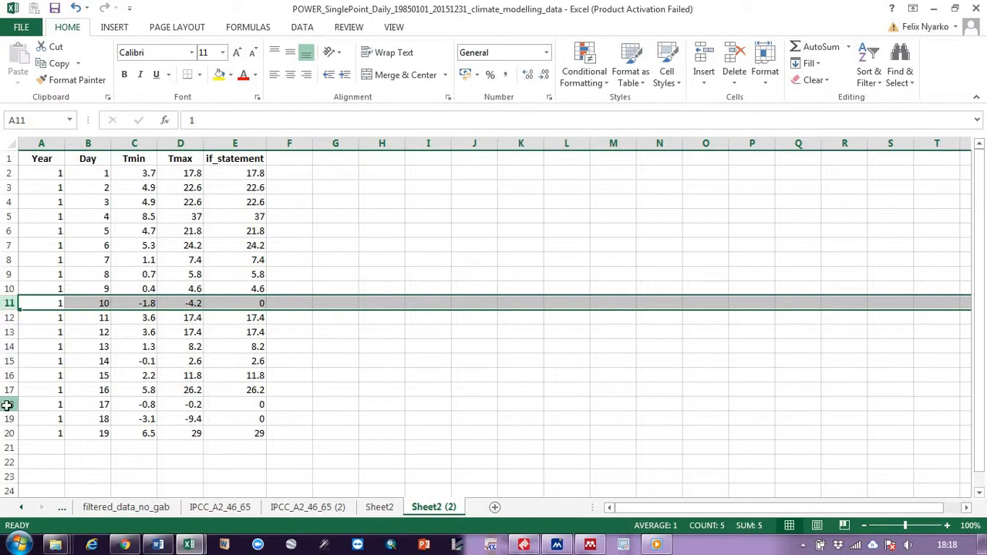
left_click_drag(6, 404, 6, 422)
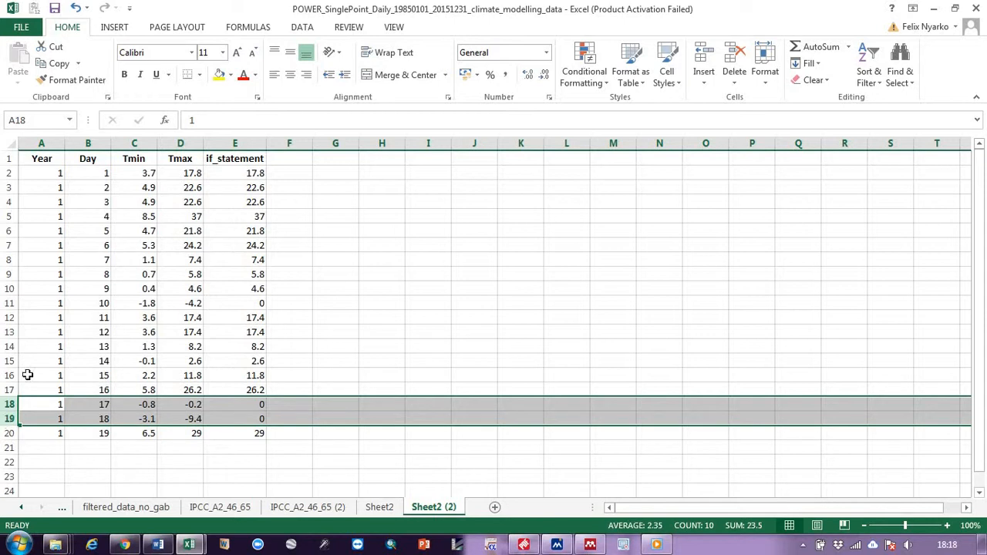
left_click(302, 174)
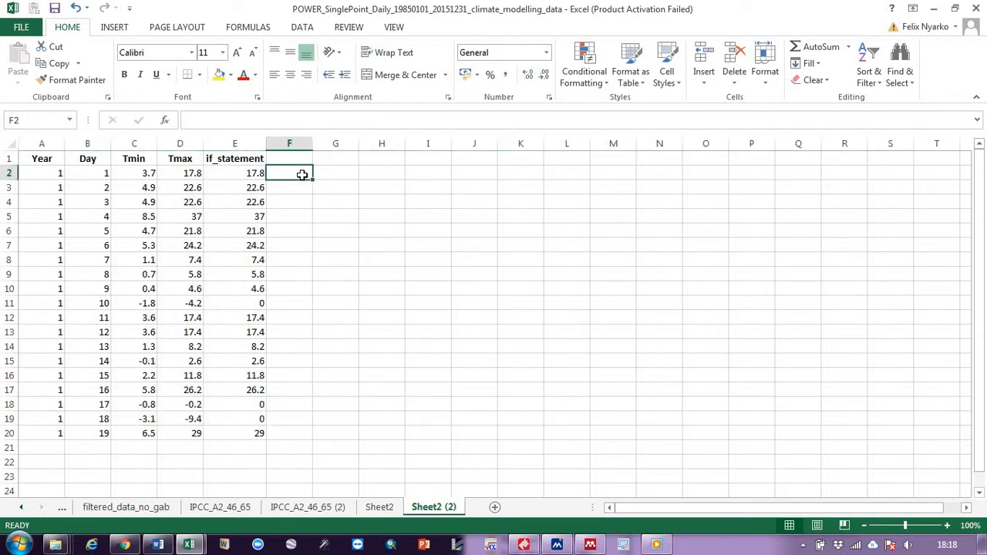
left_click(263, 306)
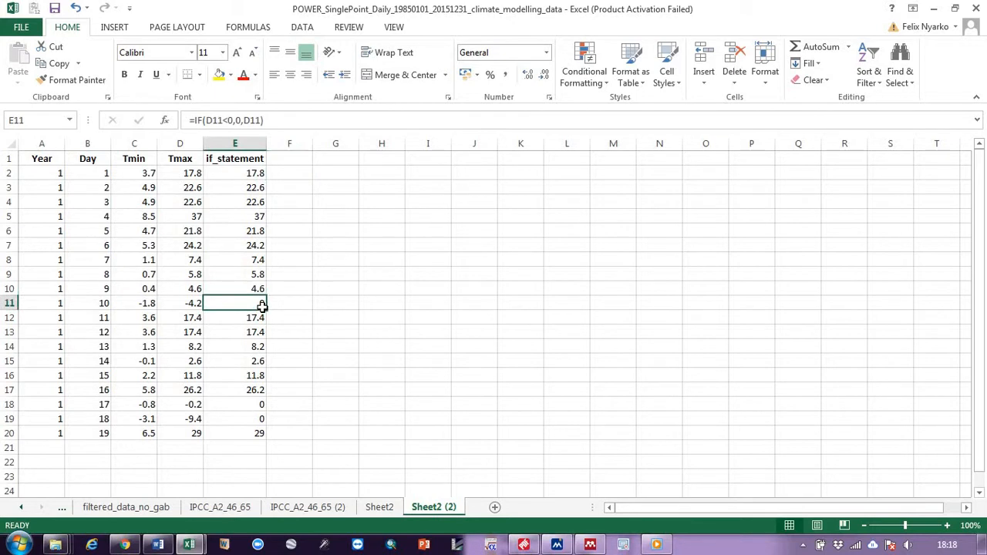
- Label column F as find and replace and autofit the column width
left_click(283, 158)
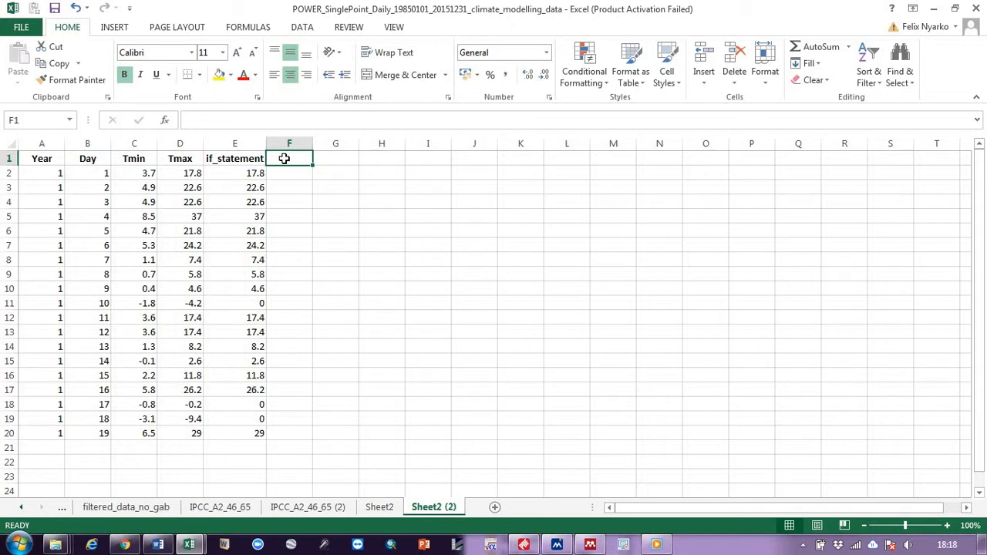
type("f")
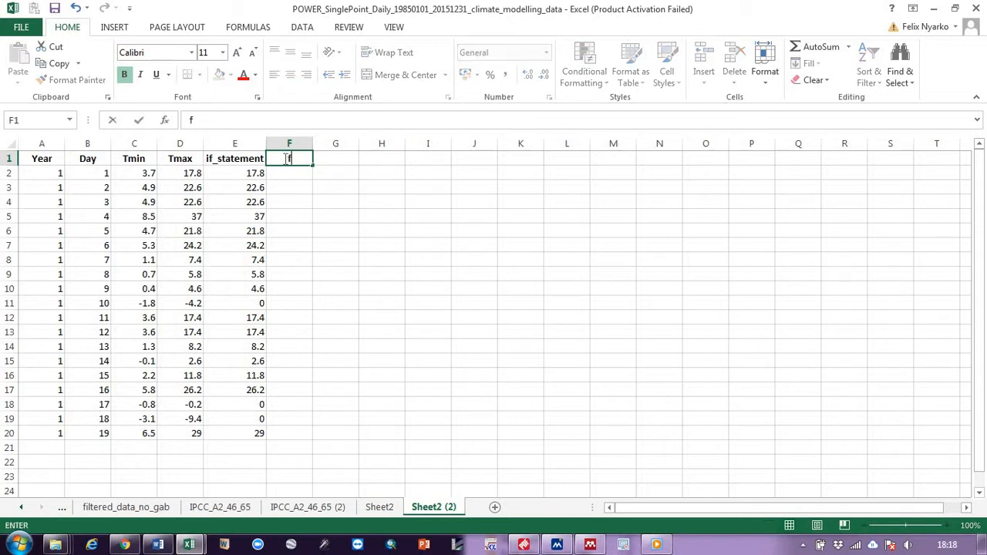
type("ind and repl")
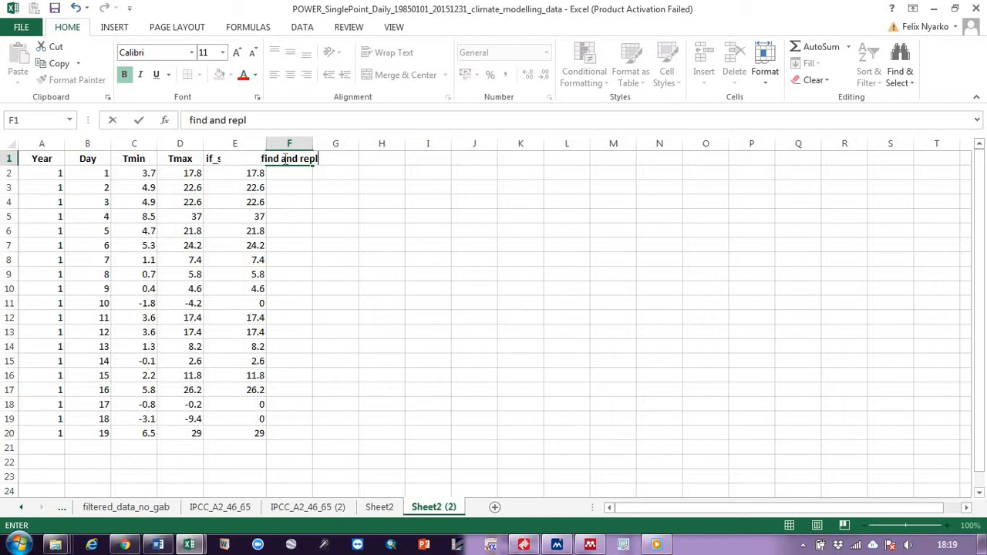
type("ace")
key("Return")
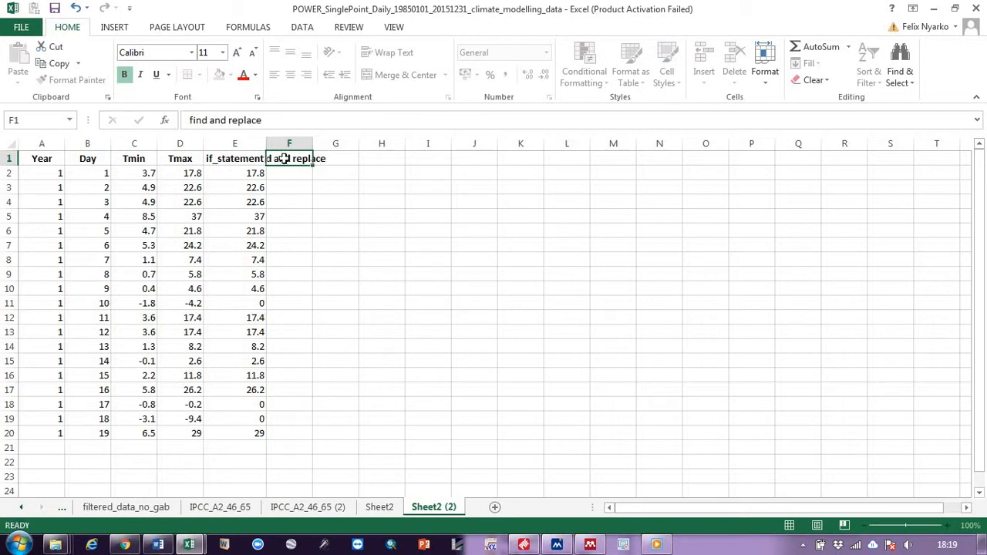
double_click(314, 143)
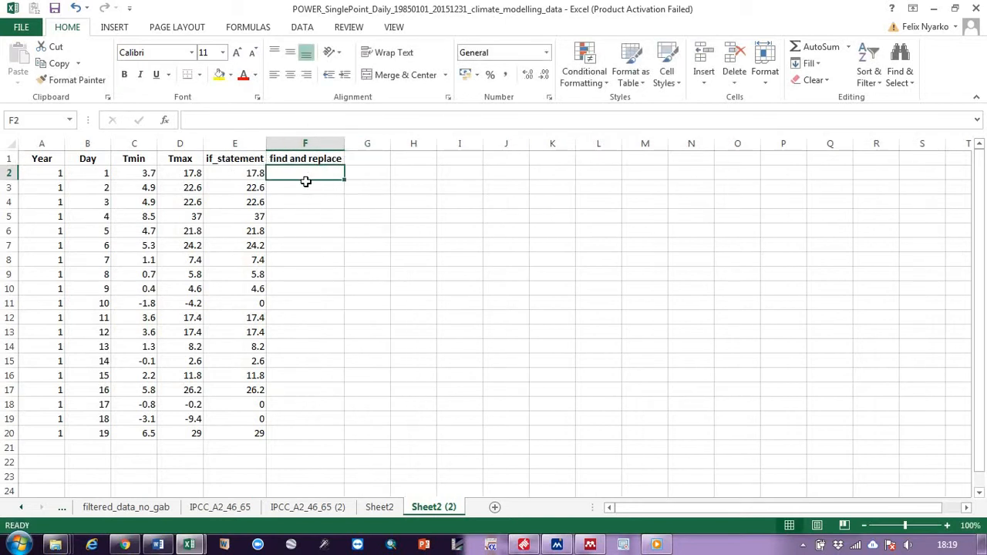
- Select the if_statement values E2 to E20, open the Find dialog and close it
left_click(251, 173)
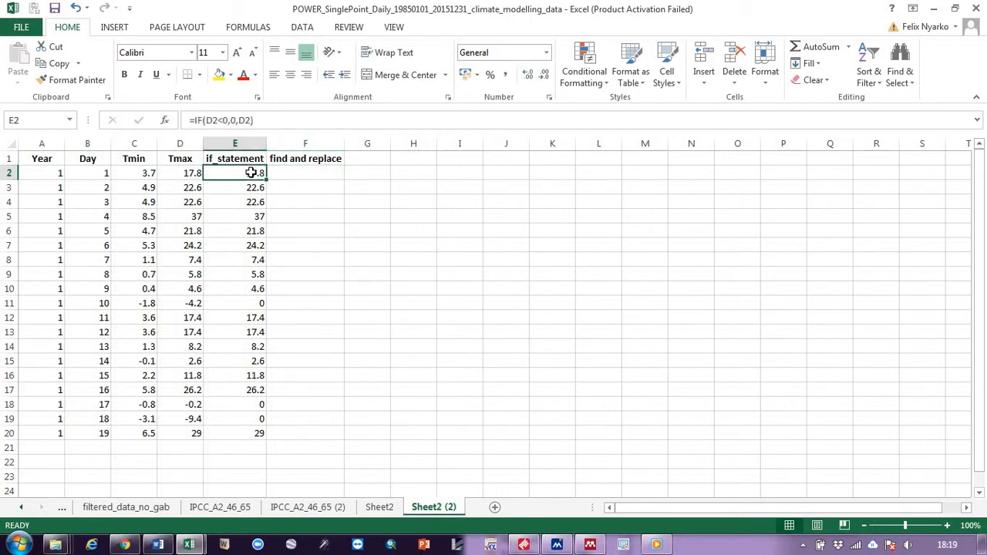
key("ctrl+shift+Down")
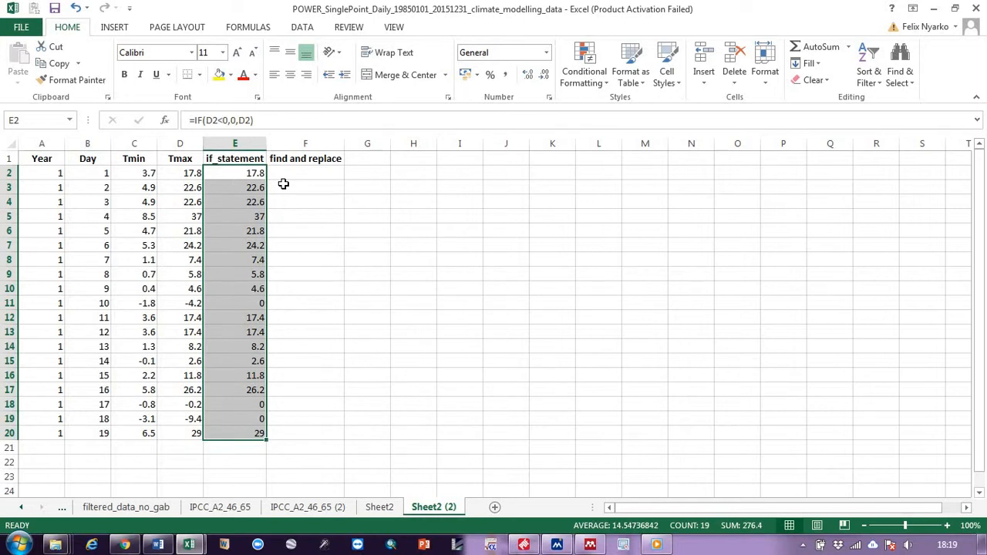
key("ctrl+f")
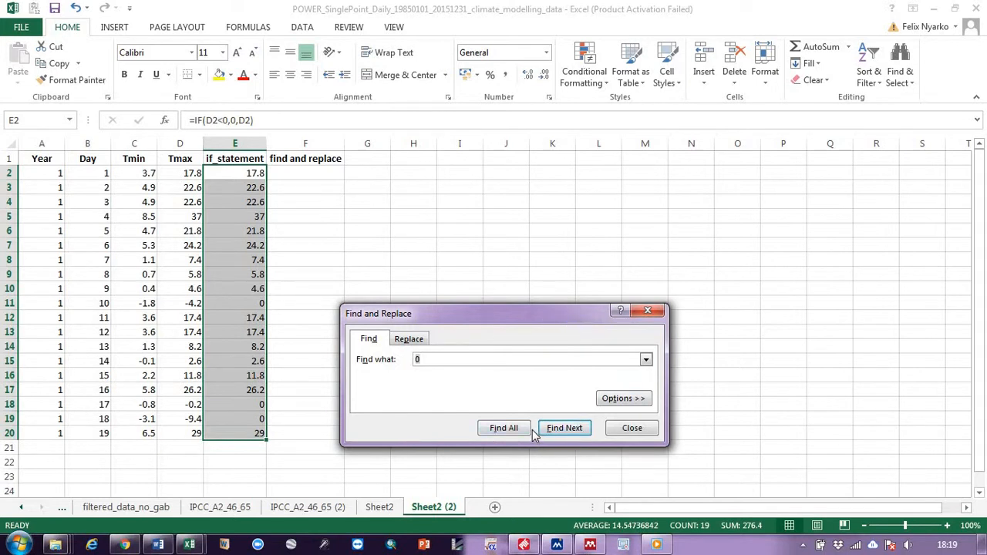
left_click(632, 429)
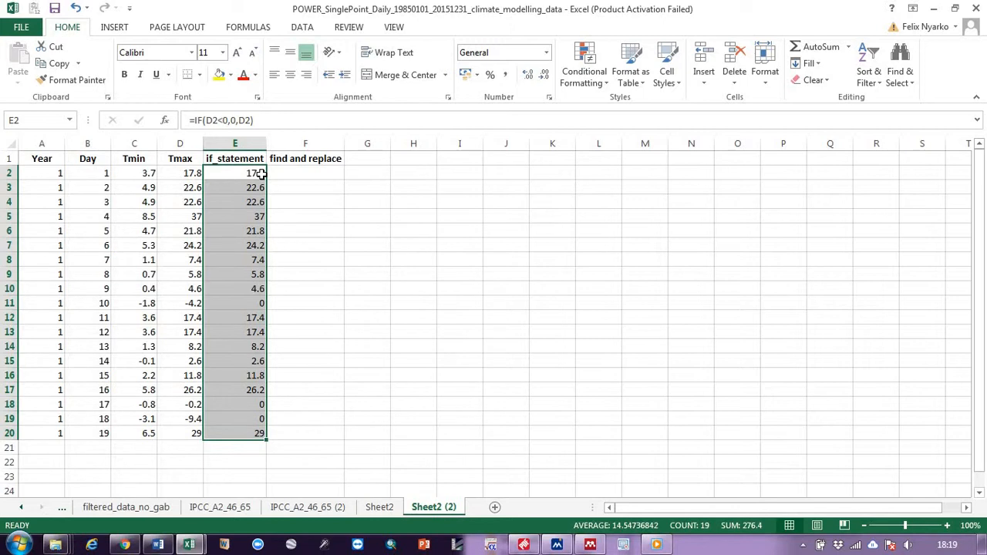
- Copy the if_statement values E2 to E20 into F2 to F20 as values only
left_click_drag(265, 176, 315, 182)
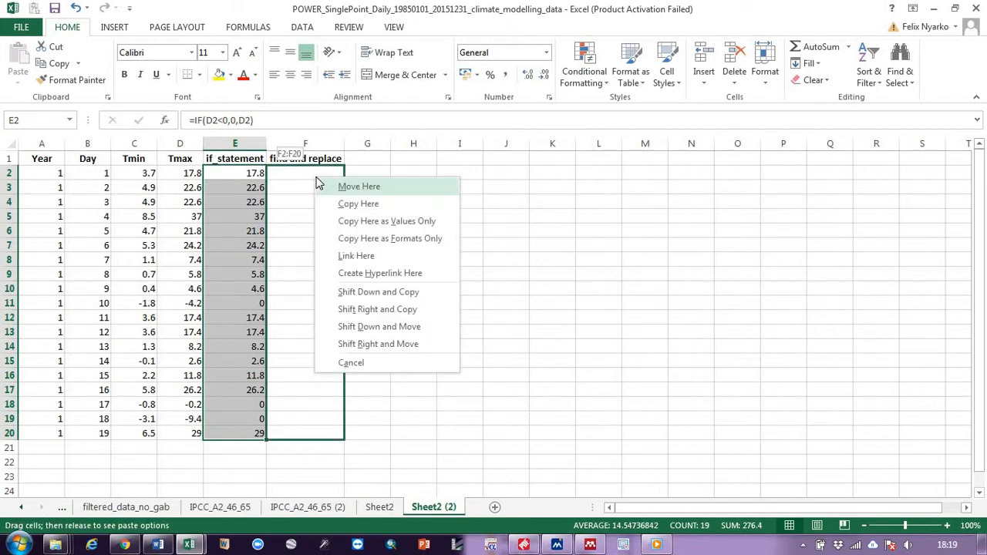
left_click(407, 229)
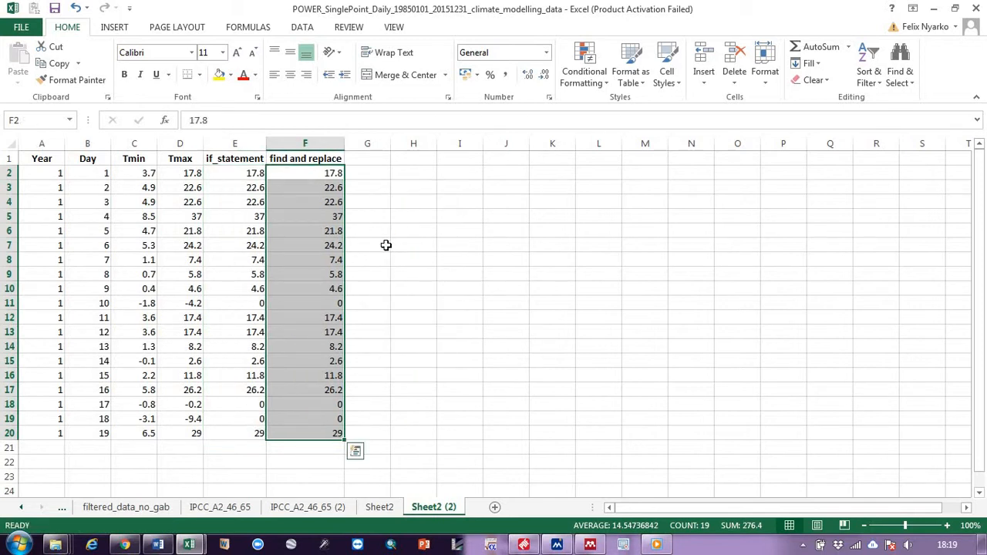
left_click(424, 247)
- Select F2 to F20 and replace all 0 values with XXX using Find and Replace
left_click(327, 175)
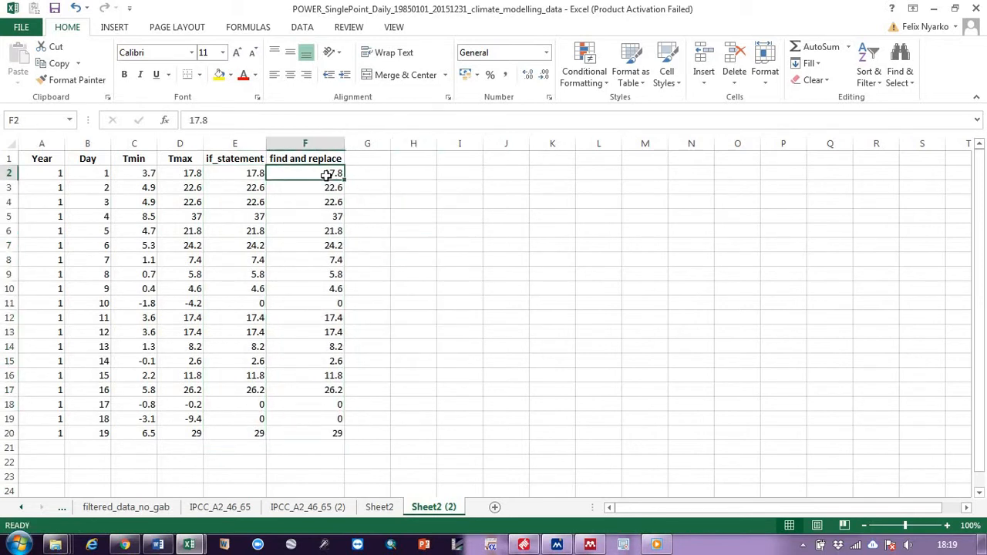
key("ctrl+shift+Down")
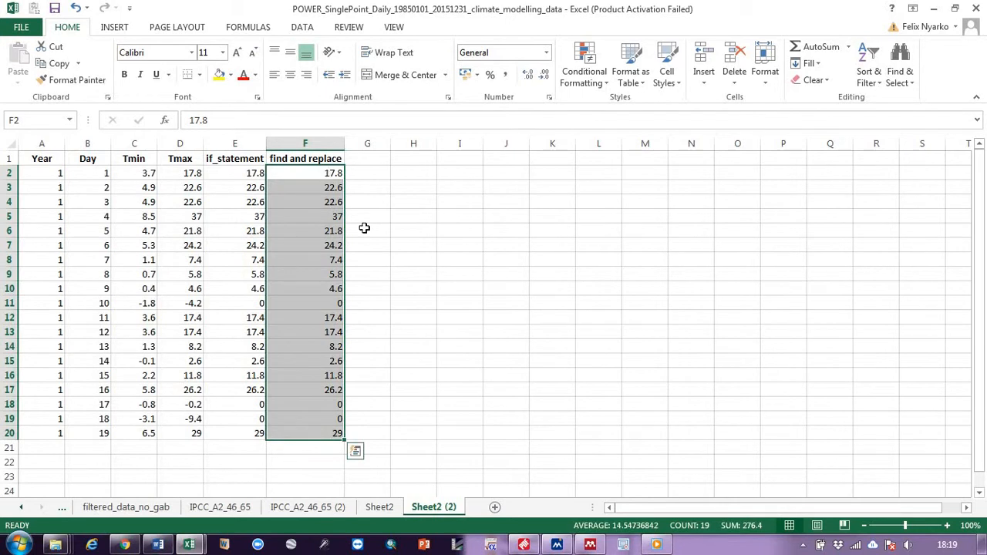
key("ctrl+f")
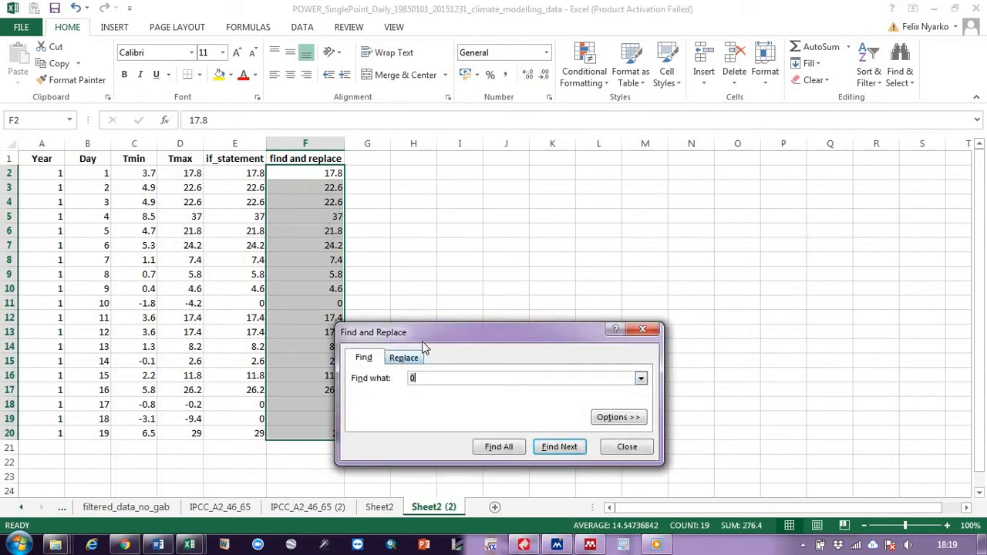
left_click_drag(429, 336, 531, 173)
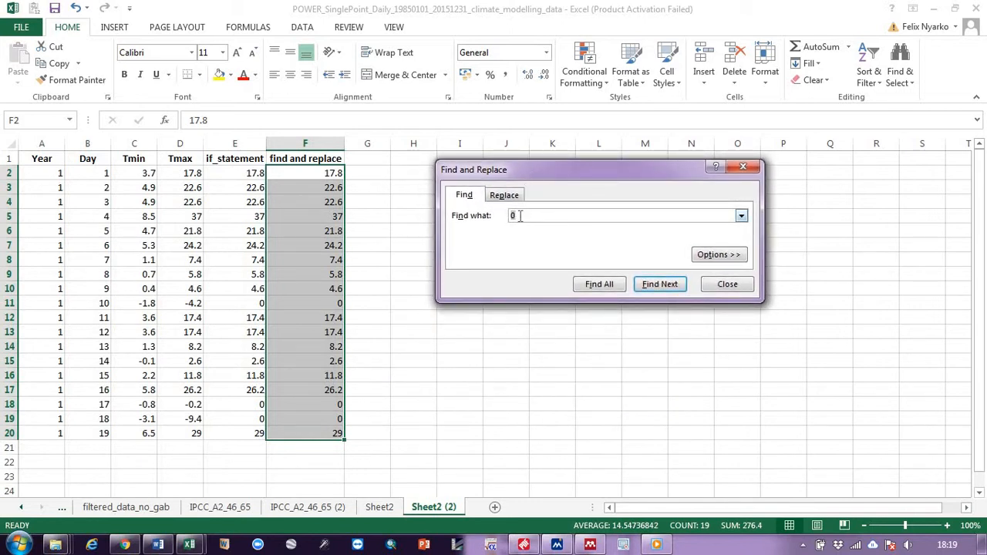
left_click(502, 195)
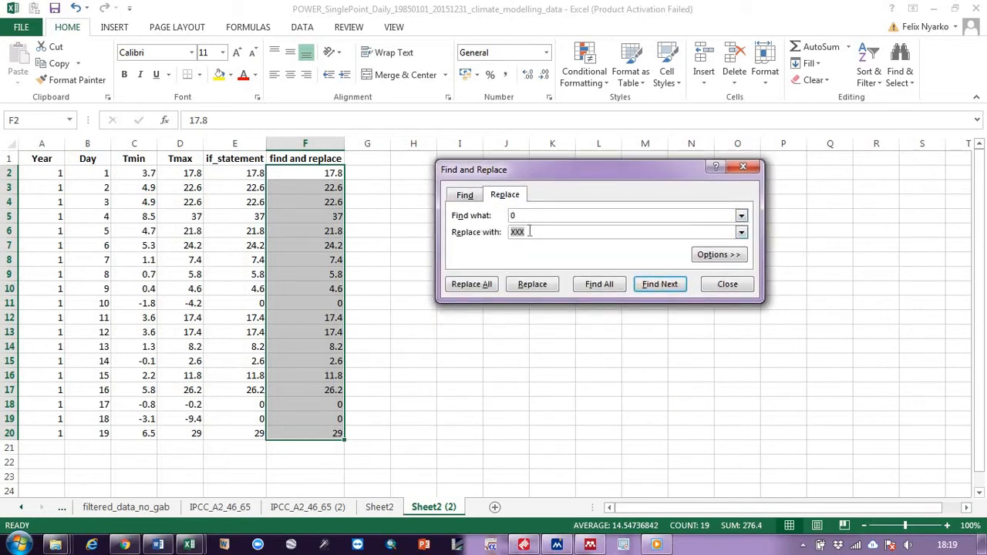
left_click(529, 231)
left_click(481, 284)
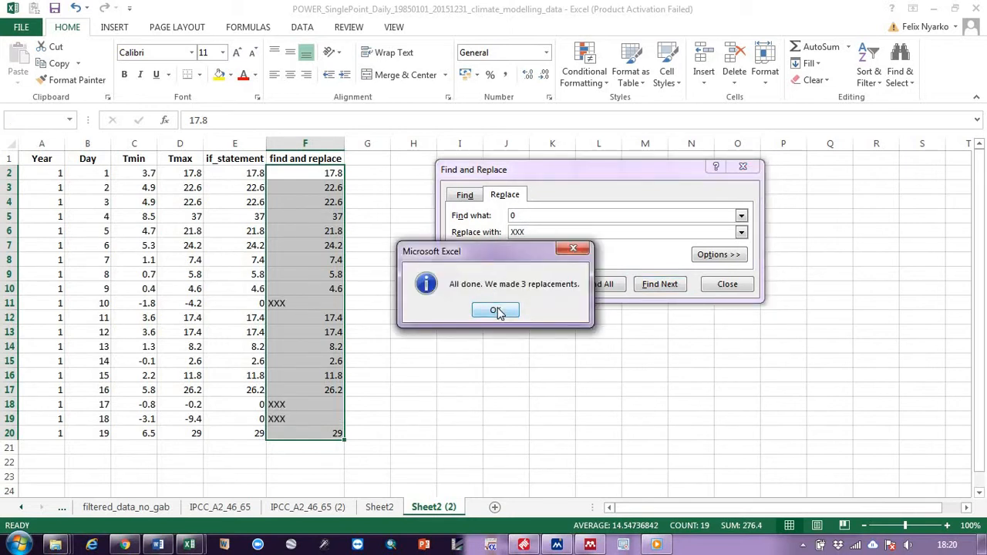
left_click(496, 311)
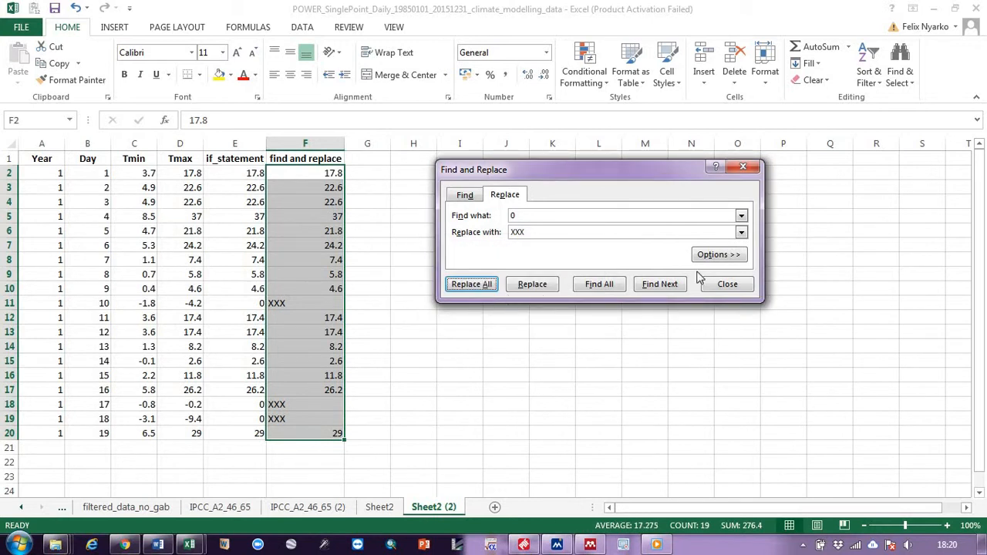
left_click(727, 284)
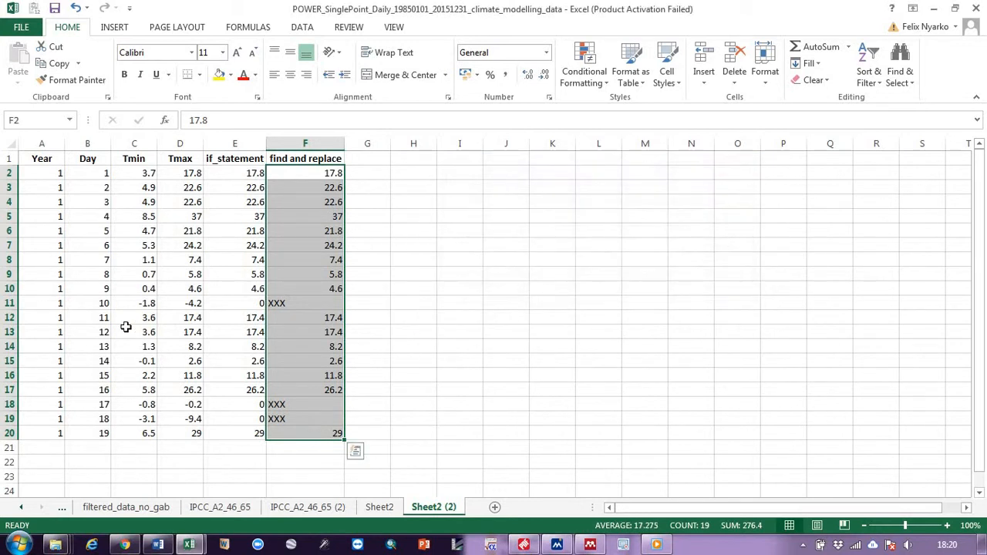
- Select rows 11, 18 and 19 to compare the IF results with the replaced cells
left_click(4, 303)
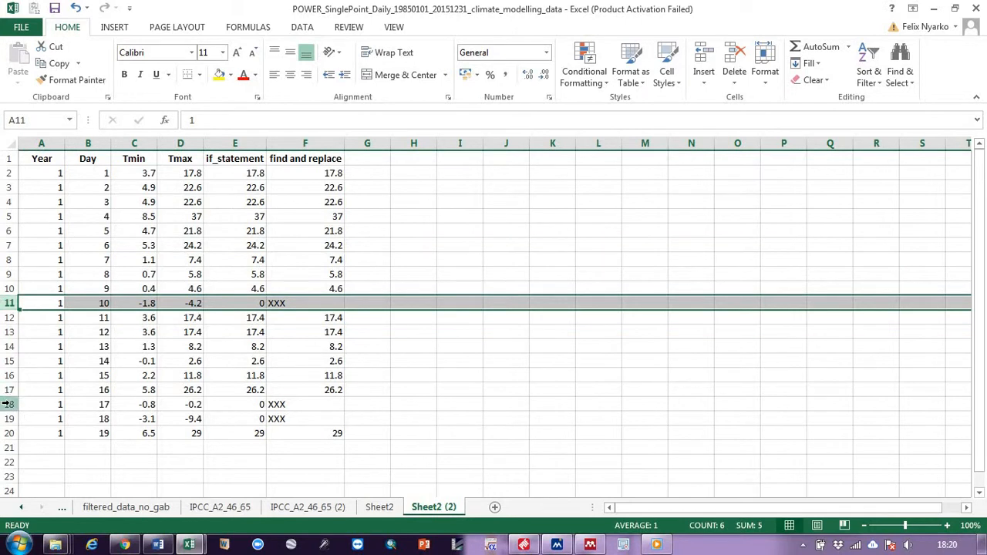
left_click_drag(5, 404, 7, 419)
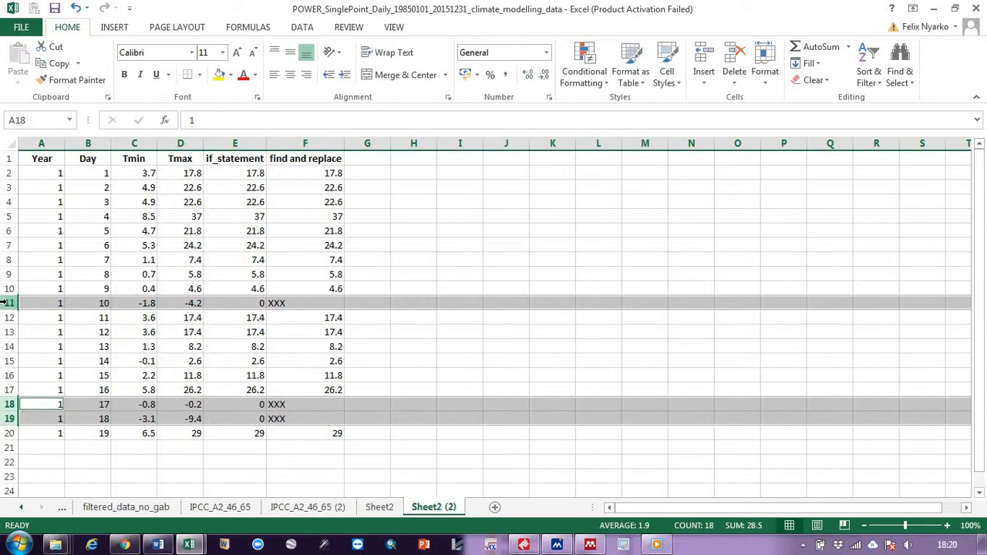
left_click(434, 271)
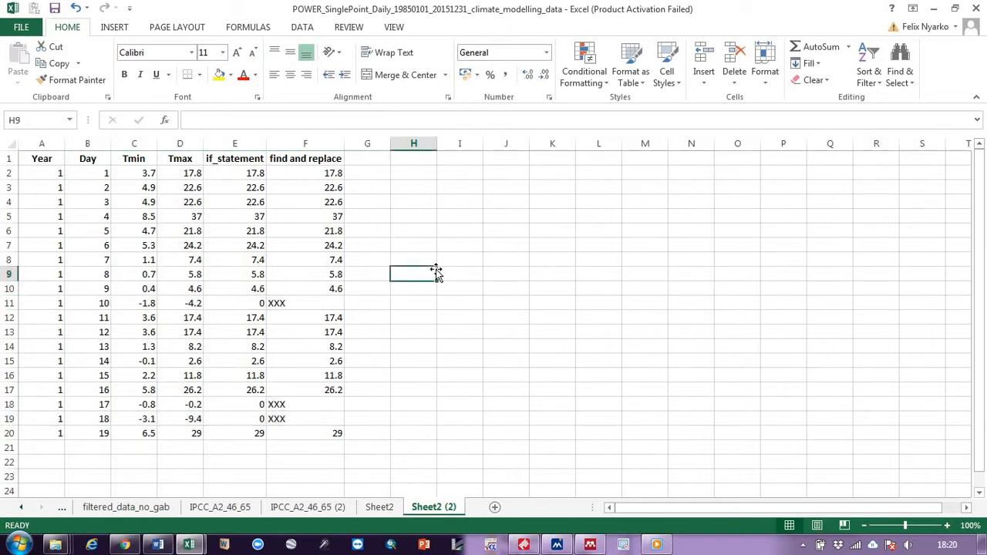